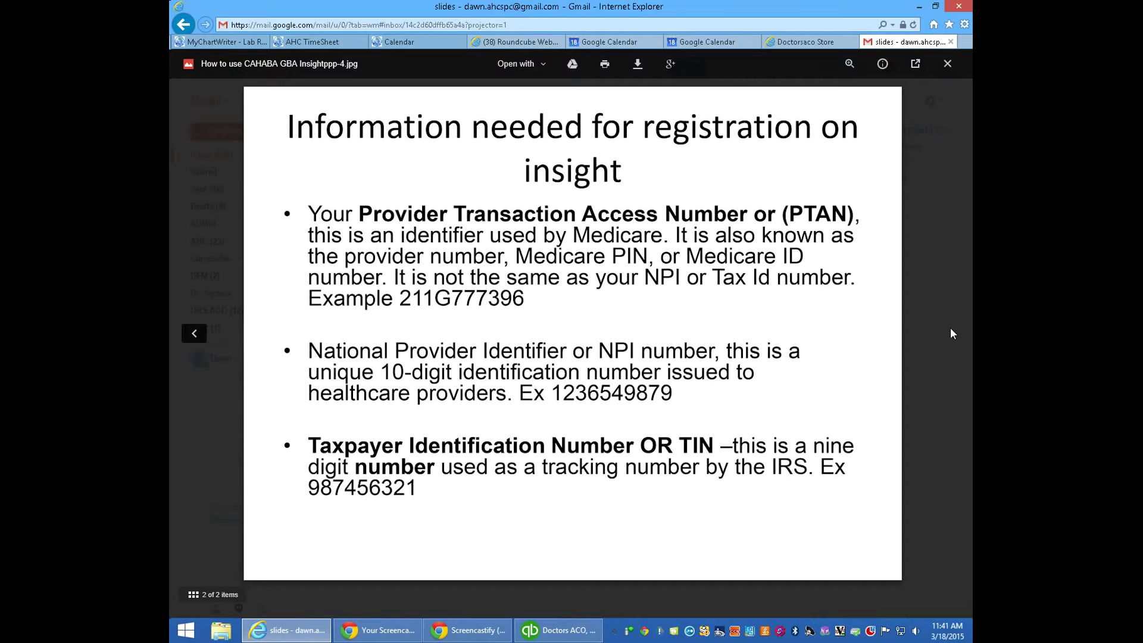
Step: Return to slide 1 of 2, the Medicare claims check or remittance notice slide
{"action": "left_click", "coordinate": [195, 334]}
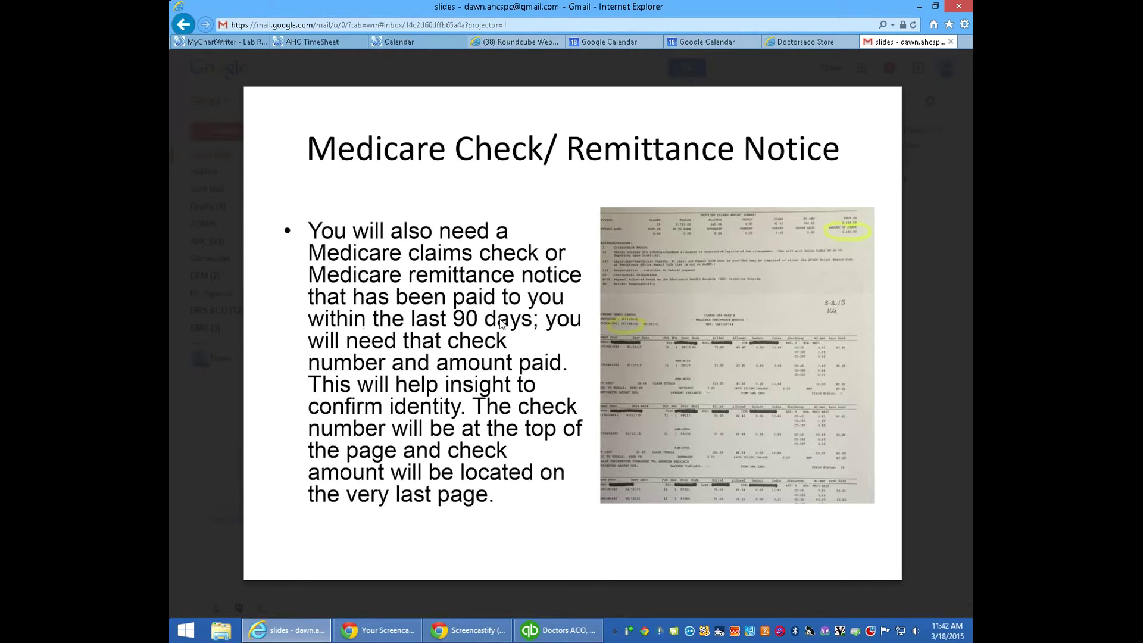
{"action": "mouse_move", "coordinate": [790, 381]}
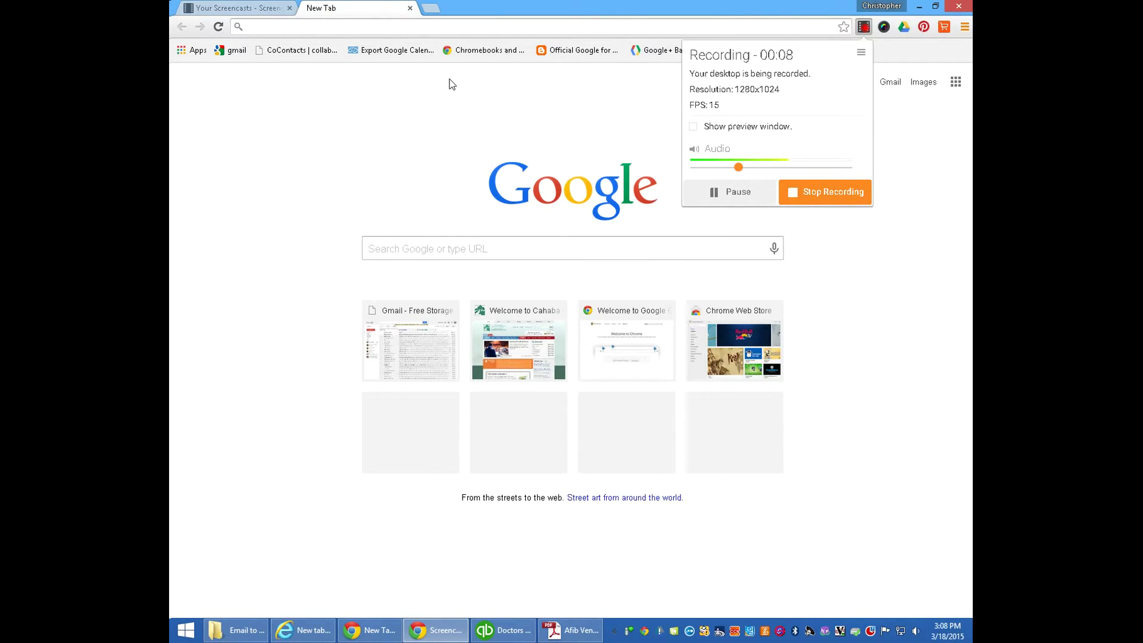
{"action": "left_click", "coordinate": [253, 27]}
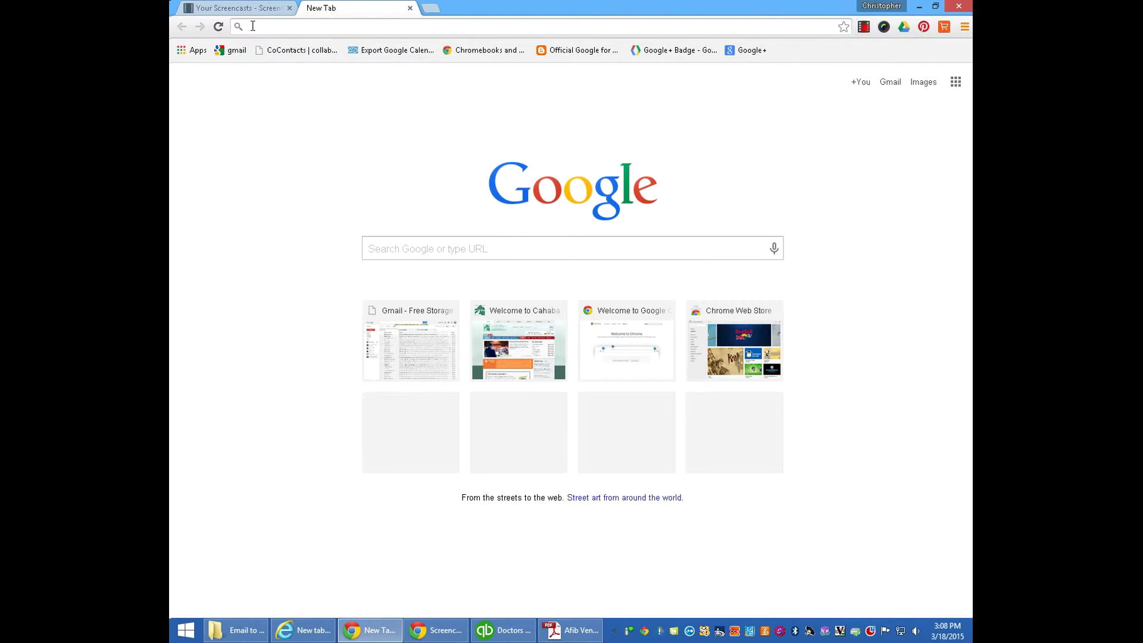
{"action": "right_click", "coordinate": [252, 27]}
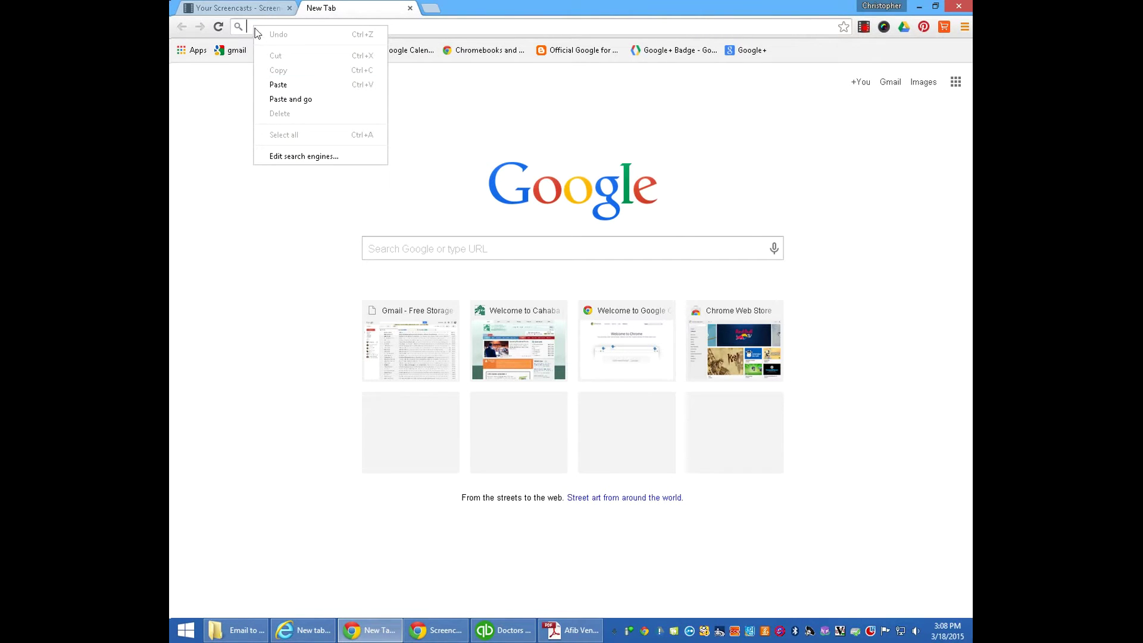
{"action": "left_click", "coordinate": [244, 27]}
{"action": "type", "text": "w"}
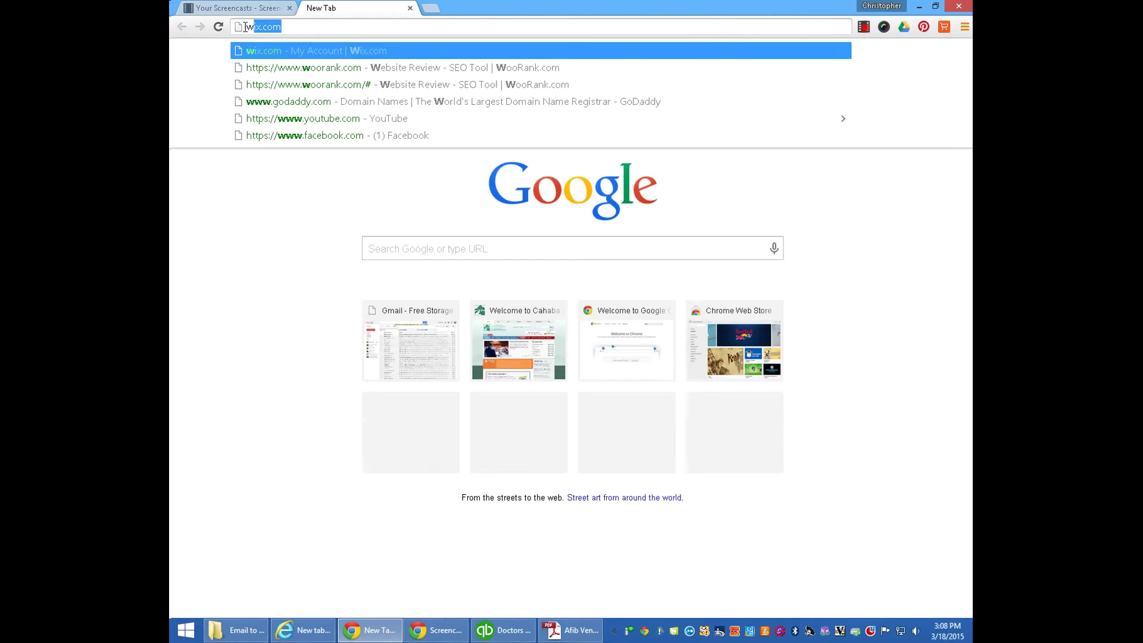
{"action": "type", "text": "ww."}
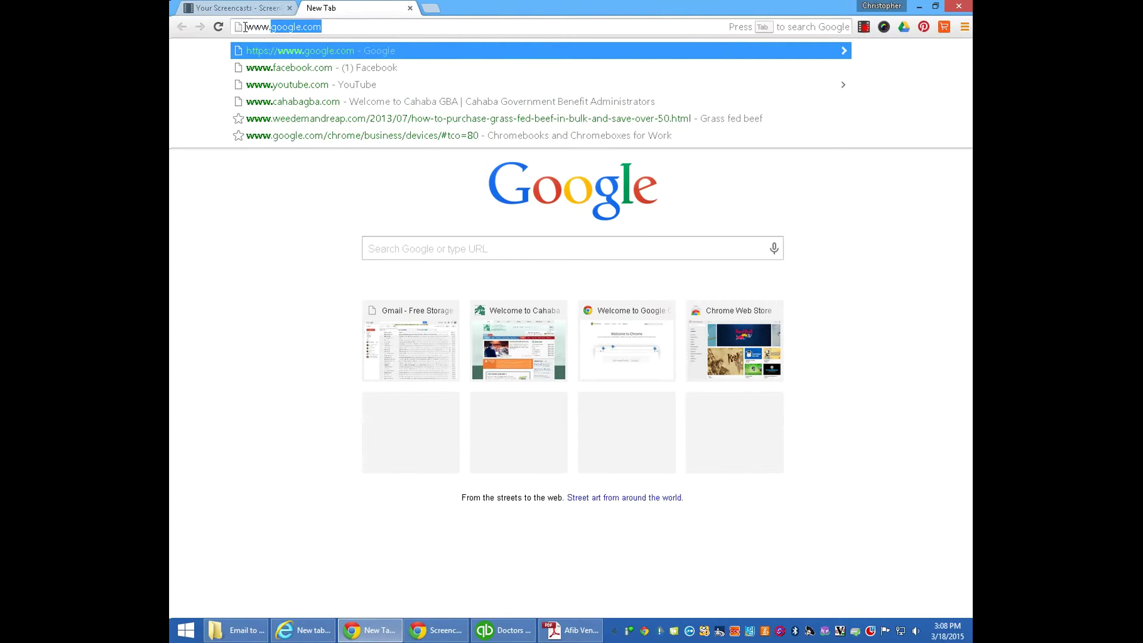
{"action": "type", "text": "cahabagba.com"}
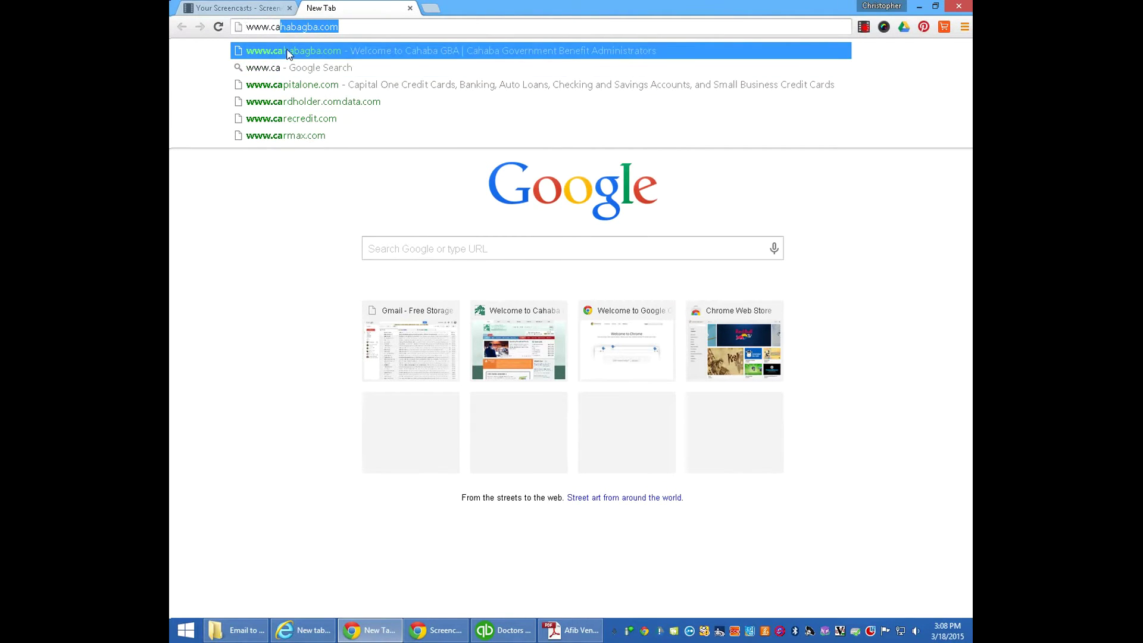
{"action": "left_click", "coordinate": [287, 50]}
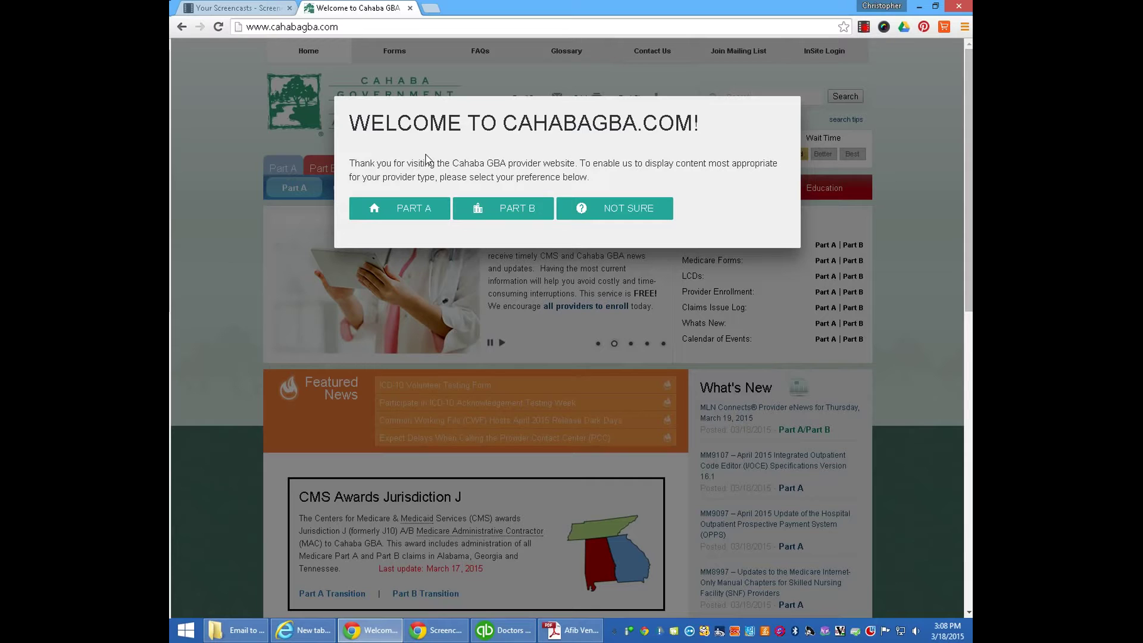
Step: Dismiss the welcome popup with NOT SURE and scroll down to the InSite banner
{"action": "left_click", "coordinate": [623, 211]}
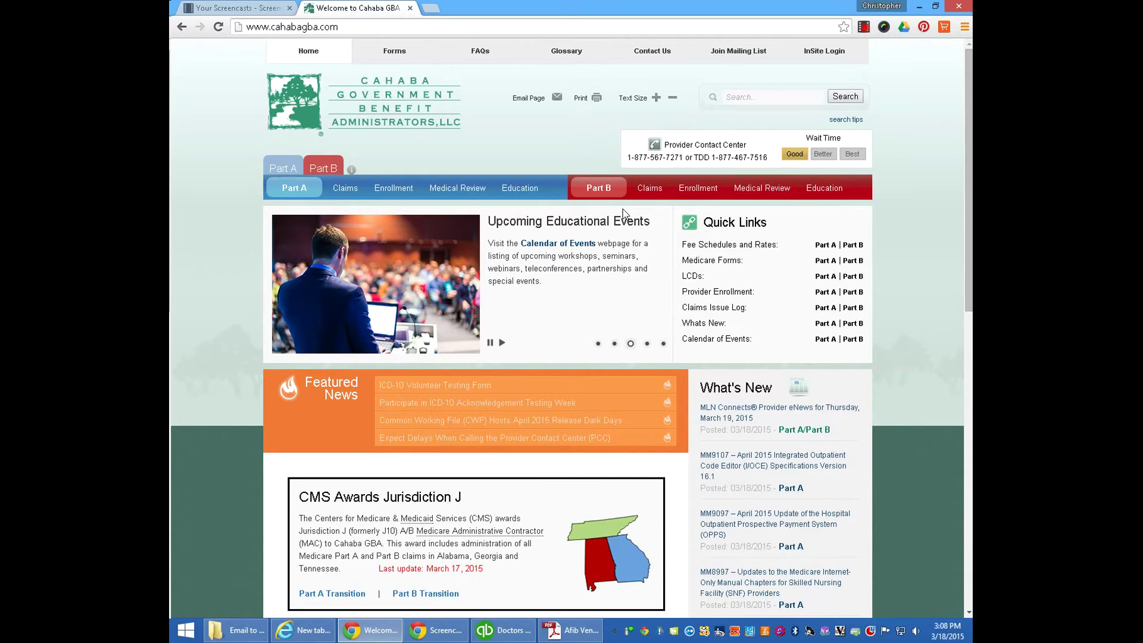
{"action": "scroll", "coordinate": [623, 212], "scroll_direction": "down", "scroll_amount": 10}
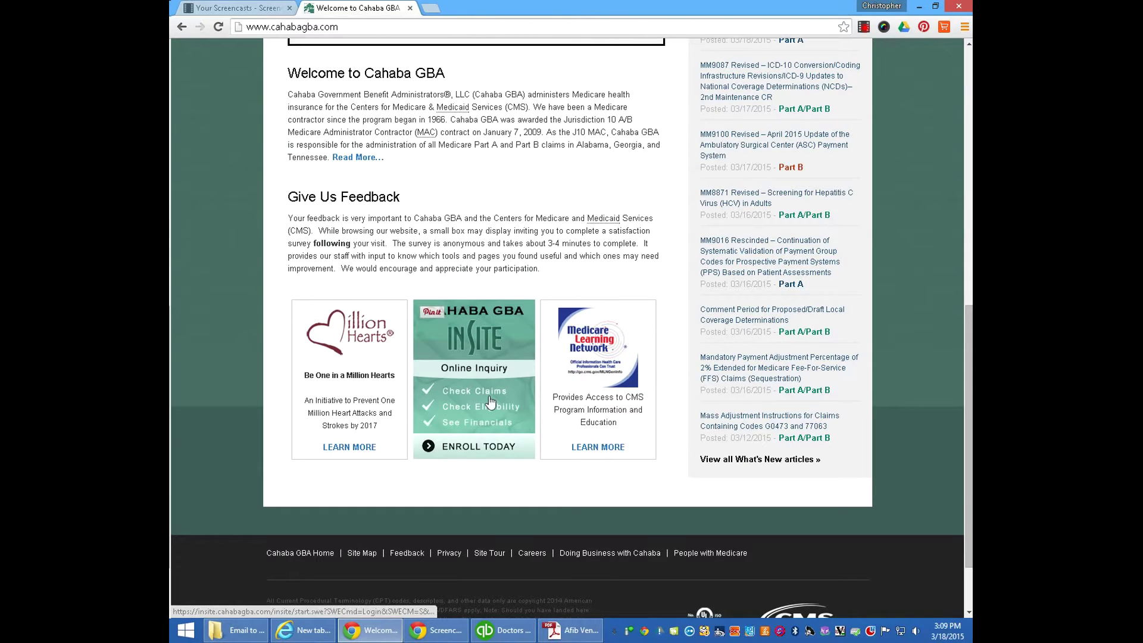
Step: Open Cahaba GBA InSite in a new tab from the INSITE Enroll Today banner
{"action": "left_click", "coordinate": [473, 452]}
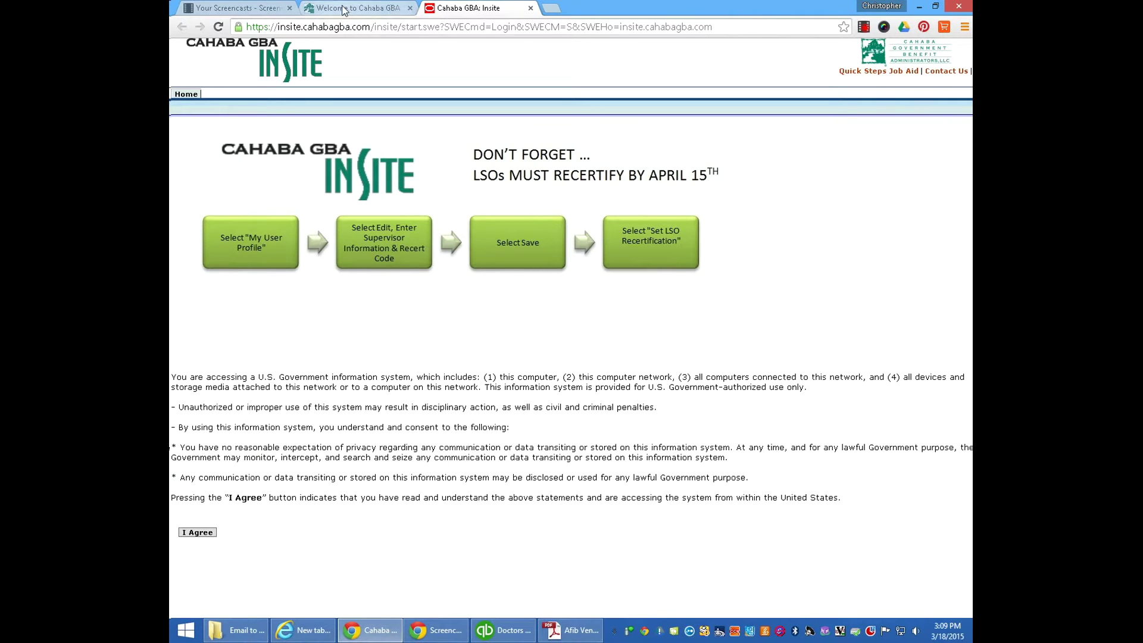
{"action": "left_click", "coordinate": [864, 26]}
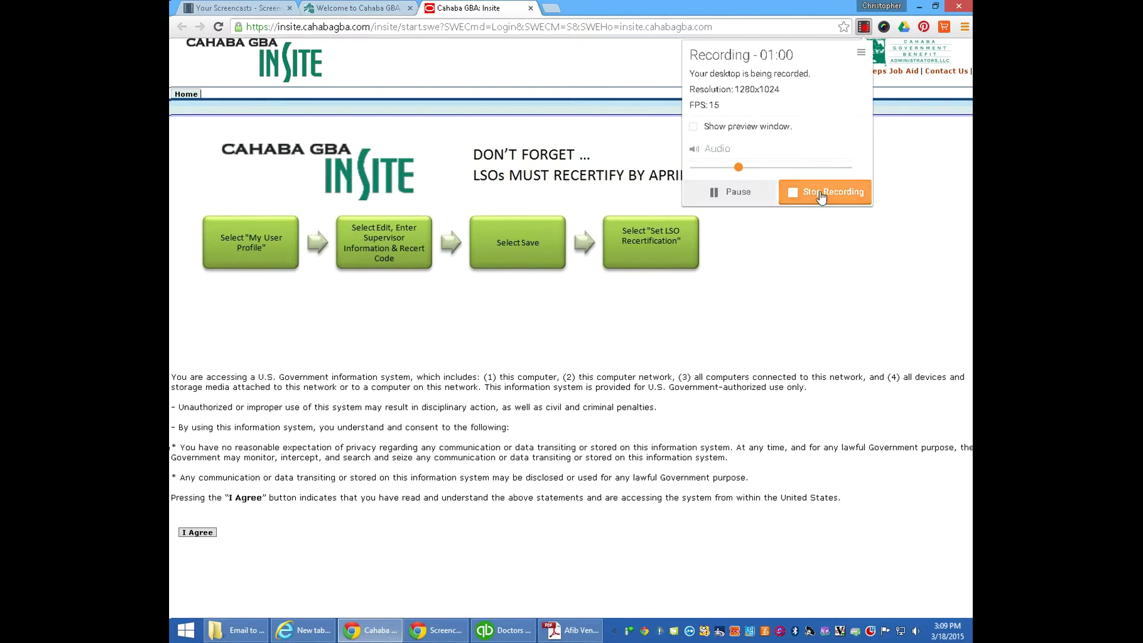
{"action": "left_click", "coordinate": [834, 190]}
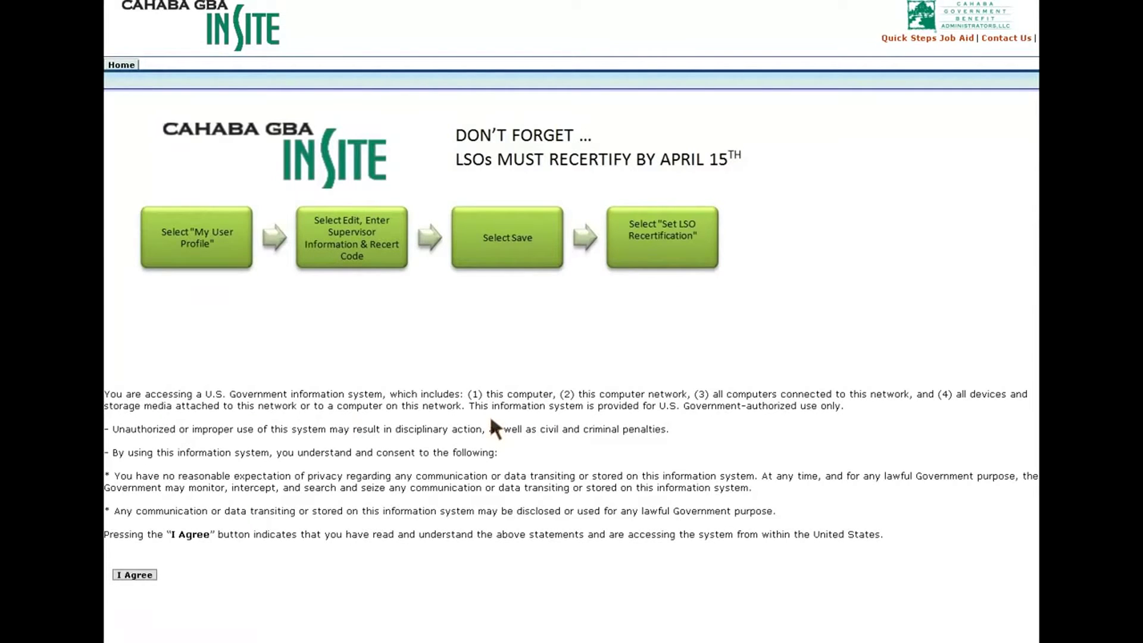
Step: Agree to the U.S. Government system-use notice to reach the User Login page
{"action": "left_click", "coordinate": [130, 575]}
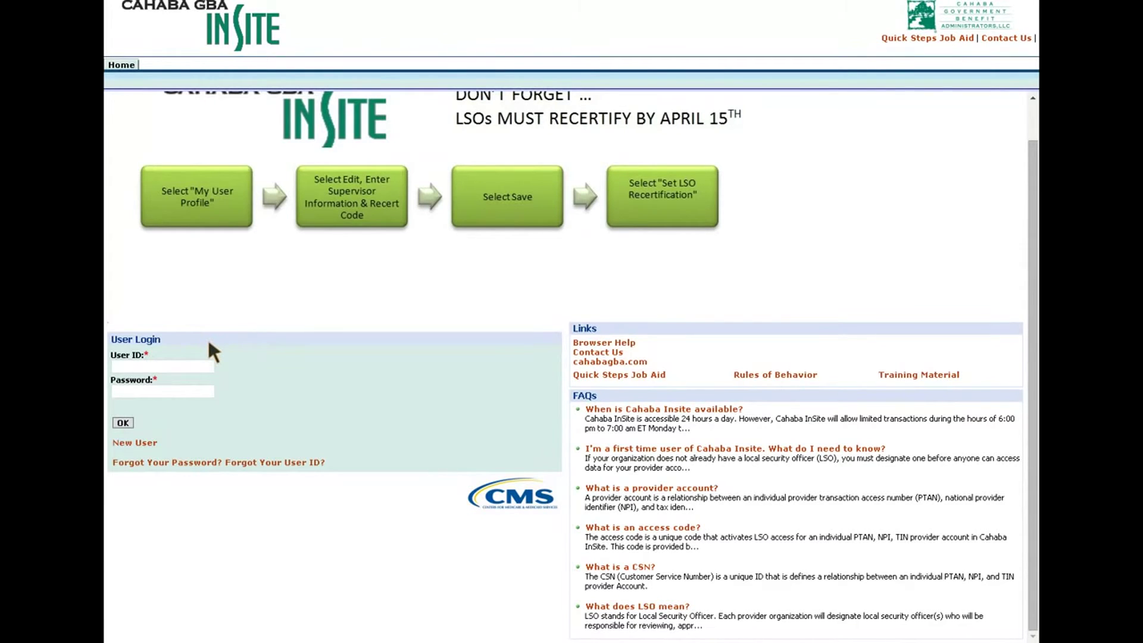
{"action": "scroll", "coordinate": [367, 393], "scroll_direction": "up", "scroll_amount": 1}
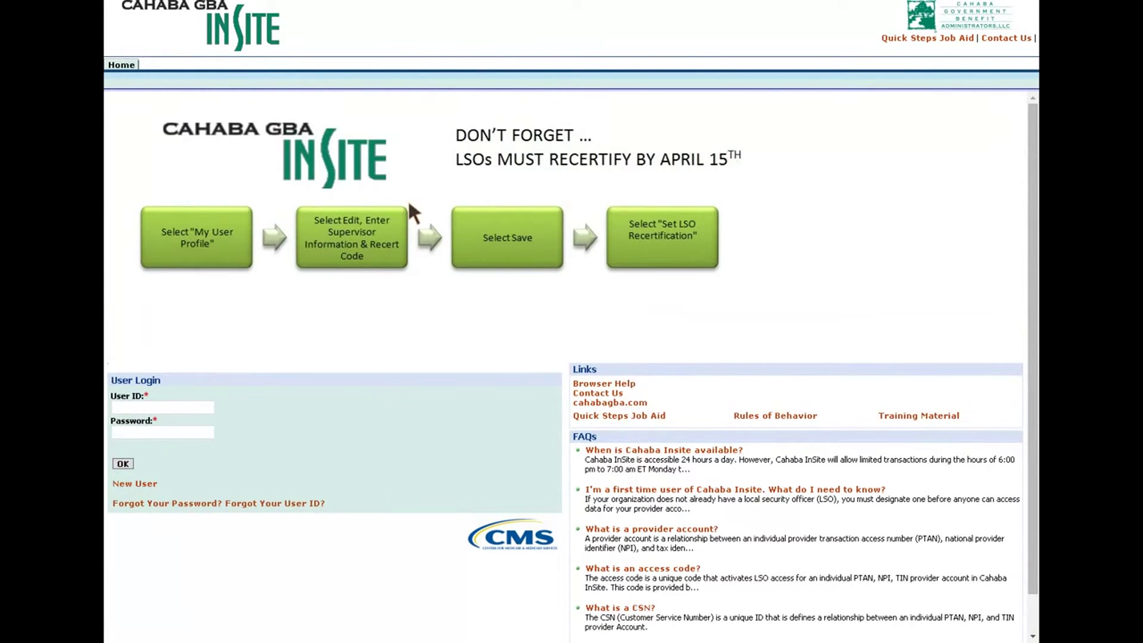
Step: Start new-user registration, tick the statements checkbox and agree to the terms of use
{"action": "left_click", "coordinate": [135, 483]}
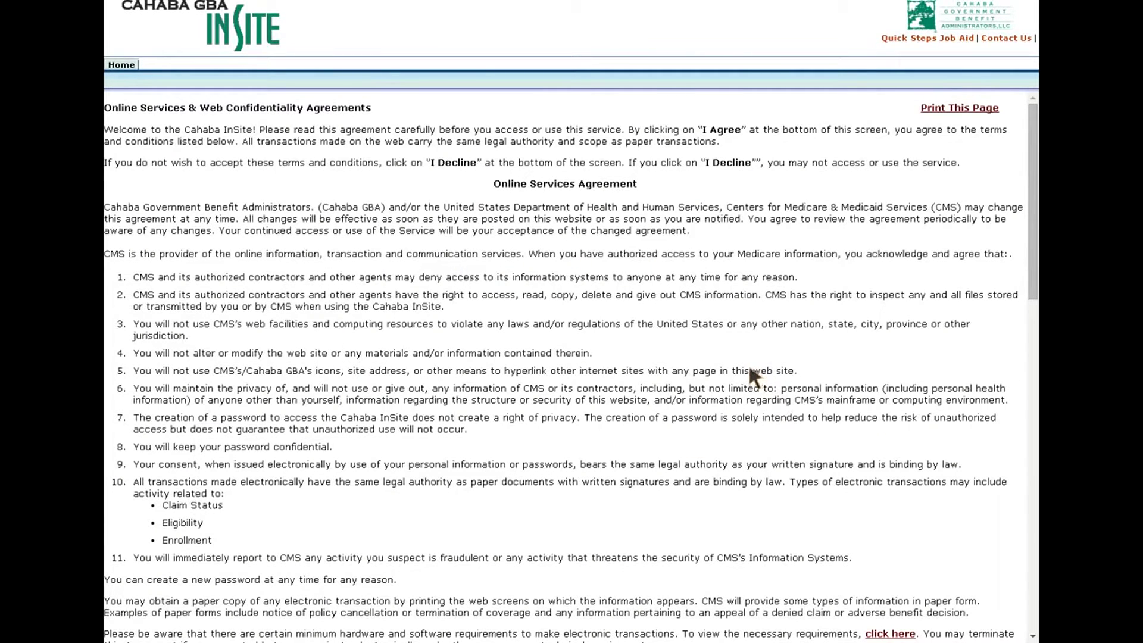
{"action": "scroll", "coordinate": [662, 443], "scroll_direction": "down", "scroll_amount": 9}
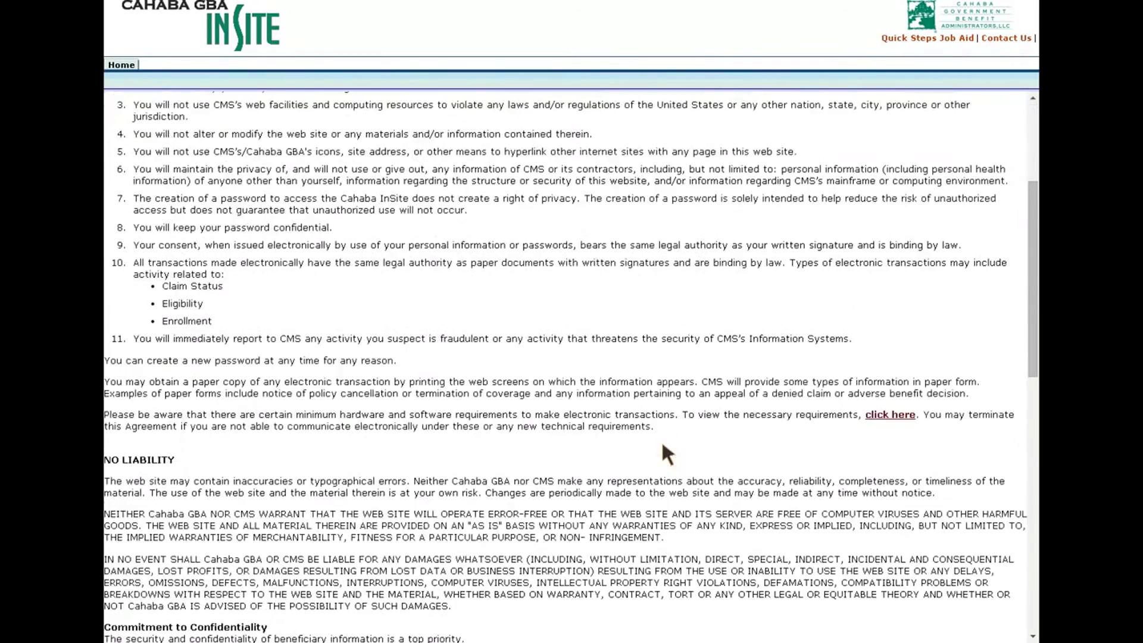
{"action": "scroll", "coordinate": [661, 439], "scroll_direction": "down", "scroll_amount": 7}
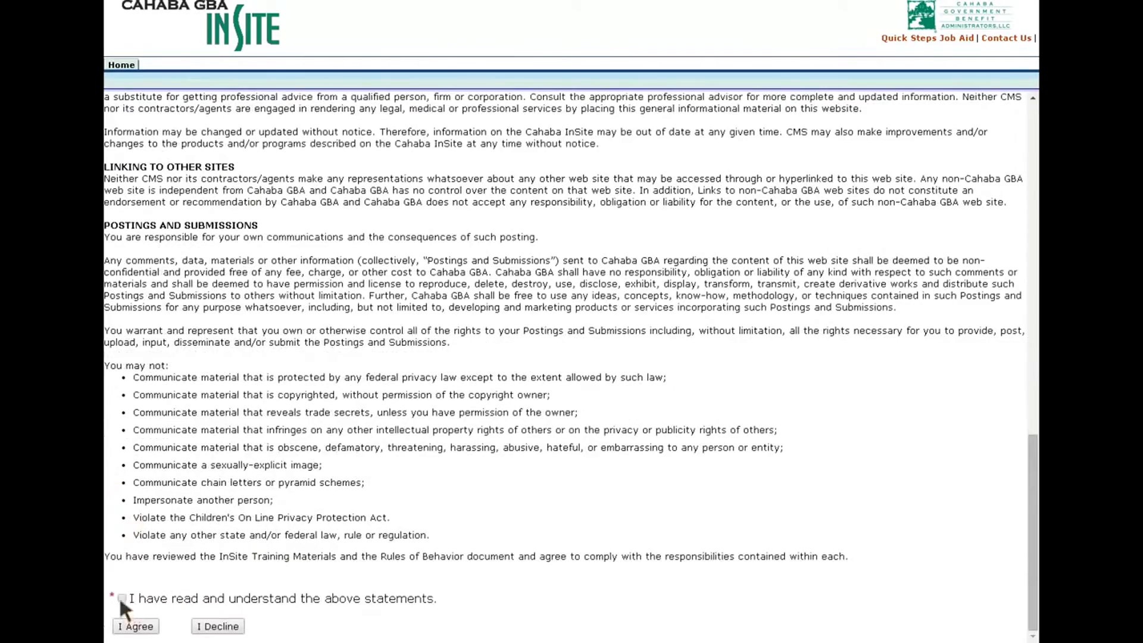
{"action": "left_click", "coordinate": [136, 627]}
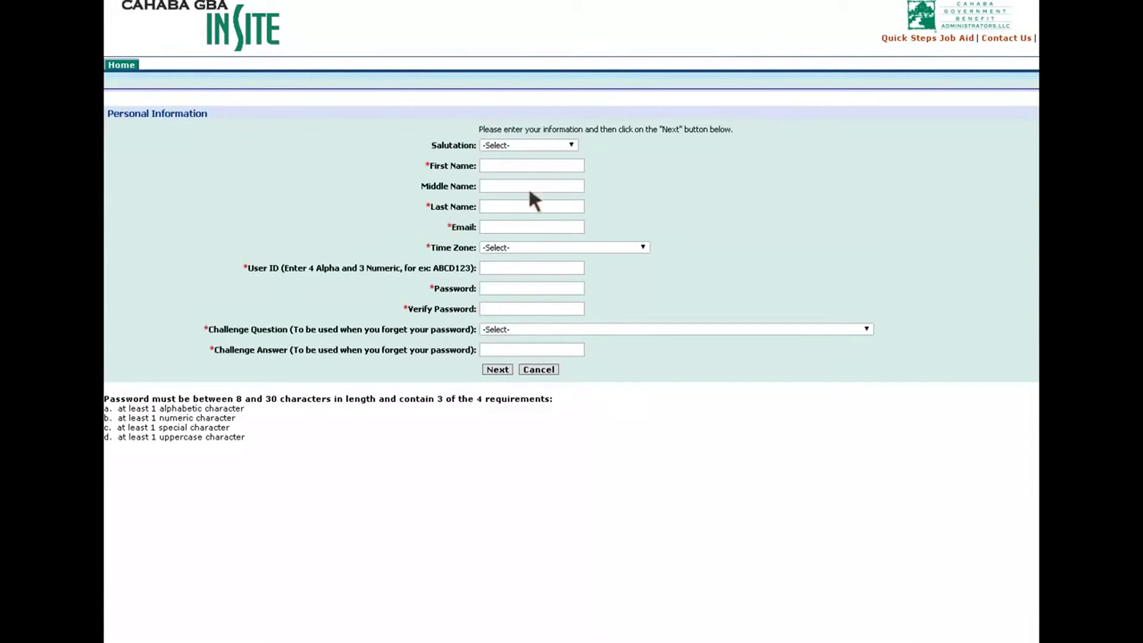
Step: Fill in the user's first name, last name, e-mail, Eastern Time zone and user ID
{"action": "left_click", "coordinate": [518, 167]}
{"action": "key", "text": "Tab"}
{"action": "key", "text": "Tab"}
{"action": "key", "text": "Tab"}
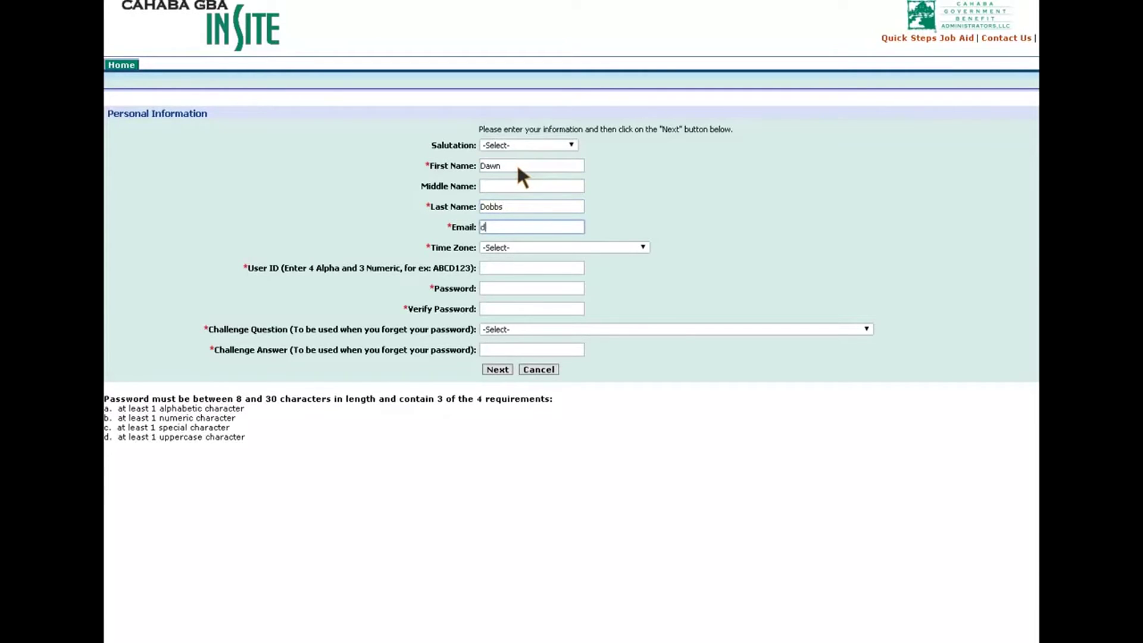
{"action": "key", "text": "Tab"}
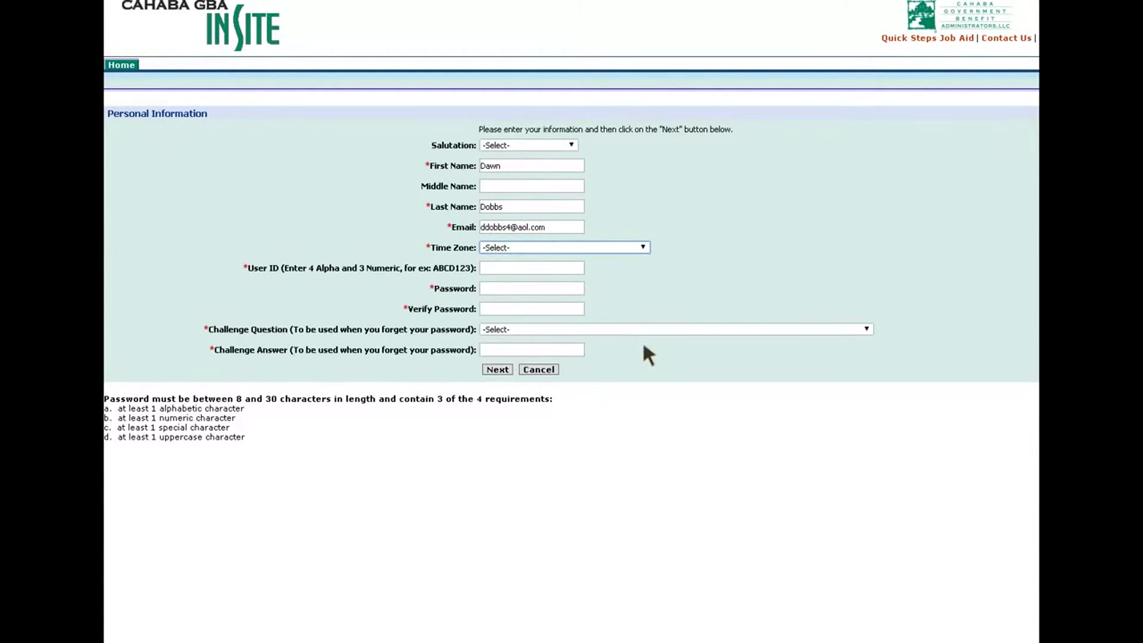
{"action": "key", "text": "Down"}
{"action": "left_click", "coordinate": [498, 269]}
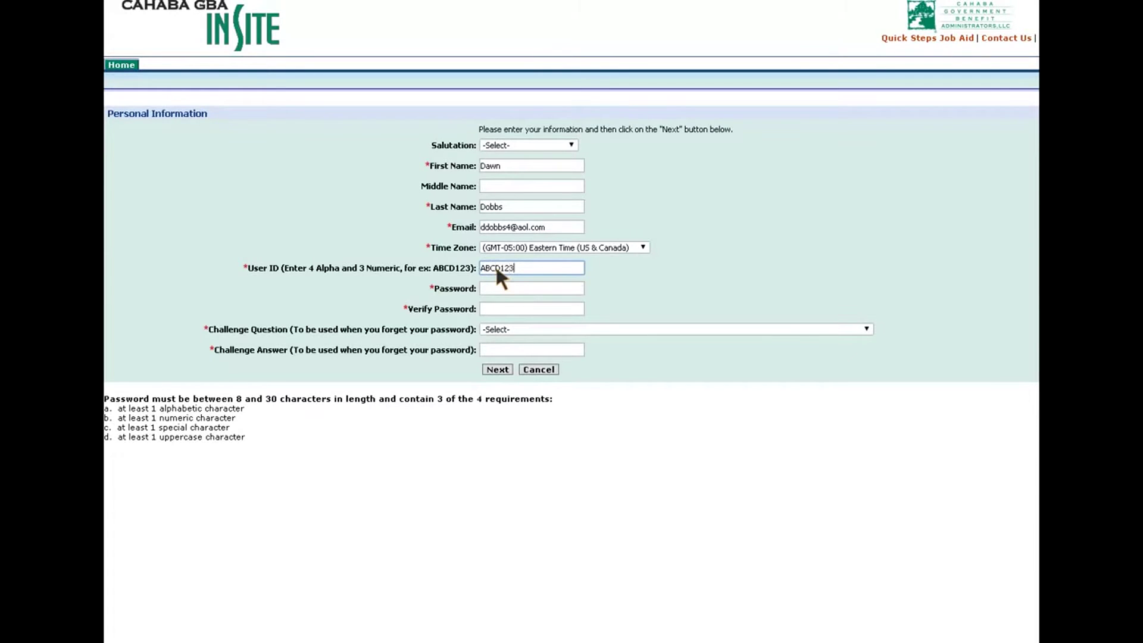
Step: Enter the new account password and repeat it in Verify Password
{"action": "left_click", "coordinate": [499, 289]}
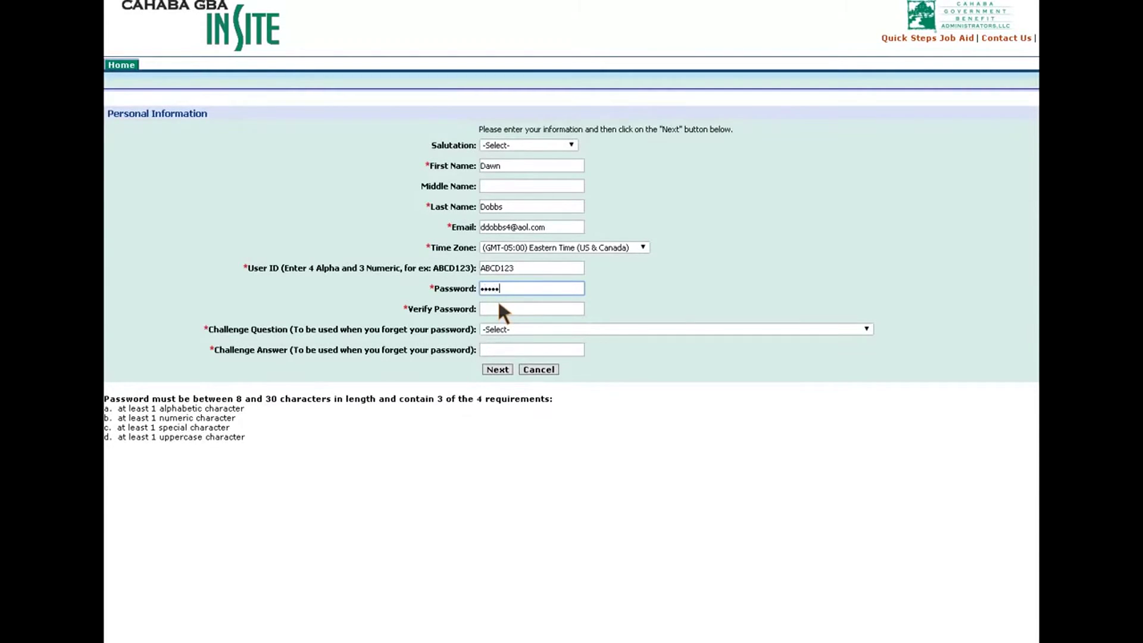
{"action": "left_click", "coordinate": [498, 310]}
{"action": "type", "text": "•"}
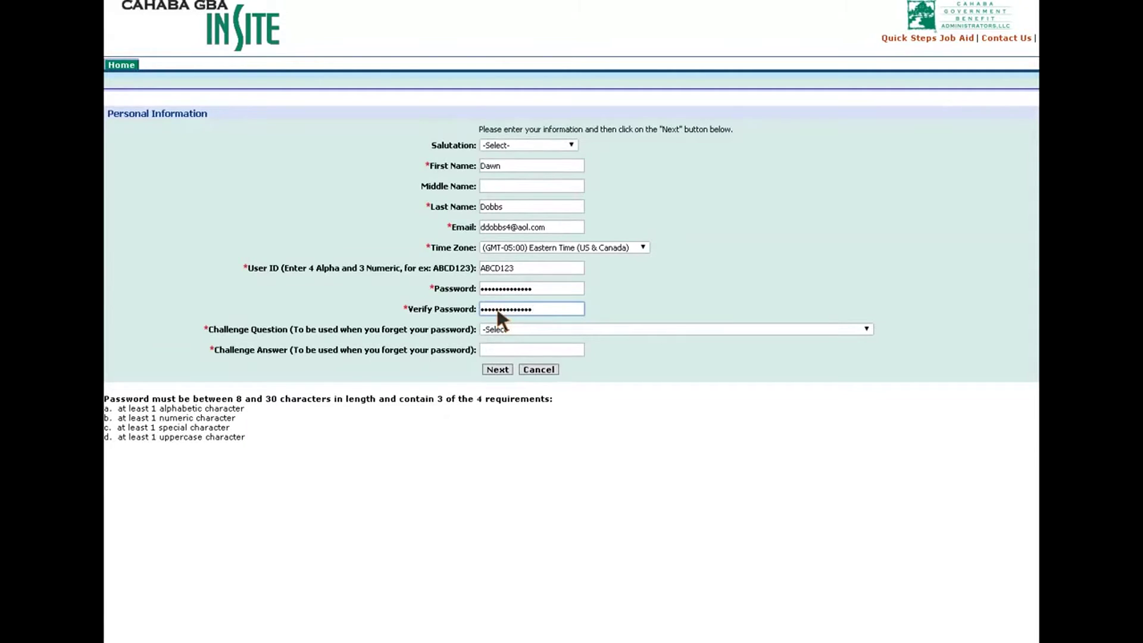
{"action": "left_click", "coordinate": [510, 333]}
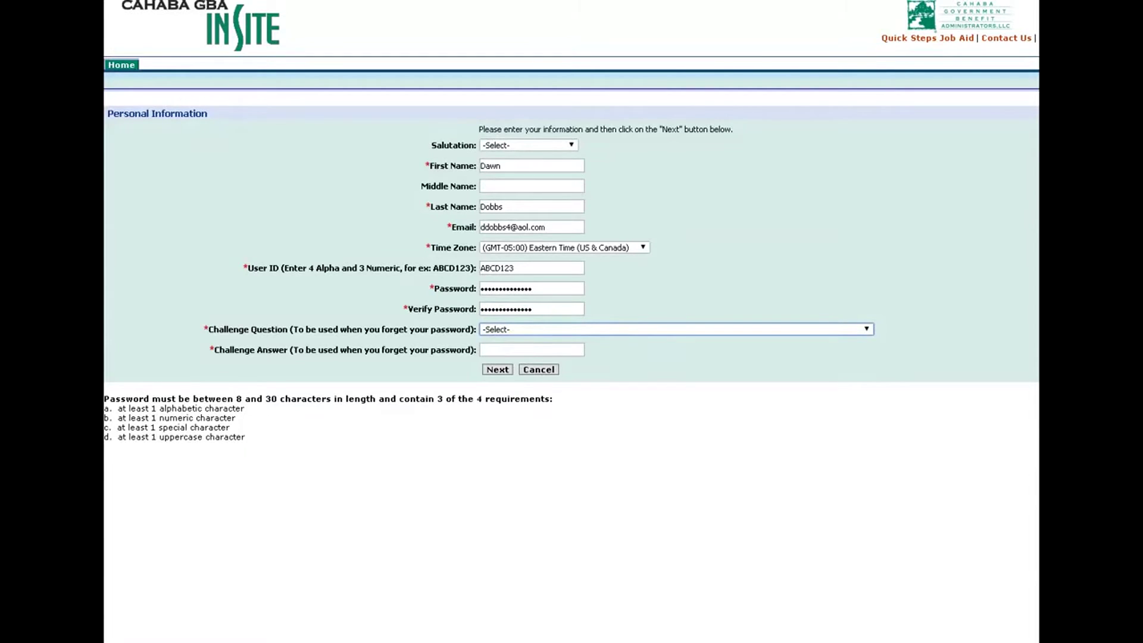
Step: Pick 'What was your first car?' as challenge question, answer it, then Cancel registration
{"action": "left_click", "coordinate": [499, 342]}
{"action": "left_click", "coordinate": [500, 350]}
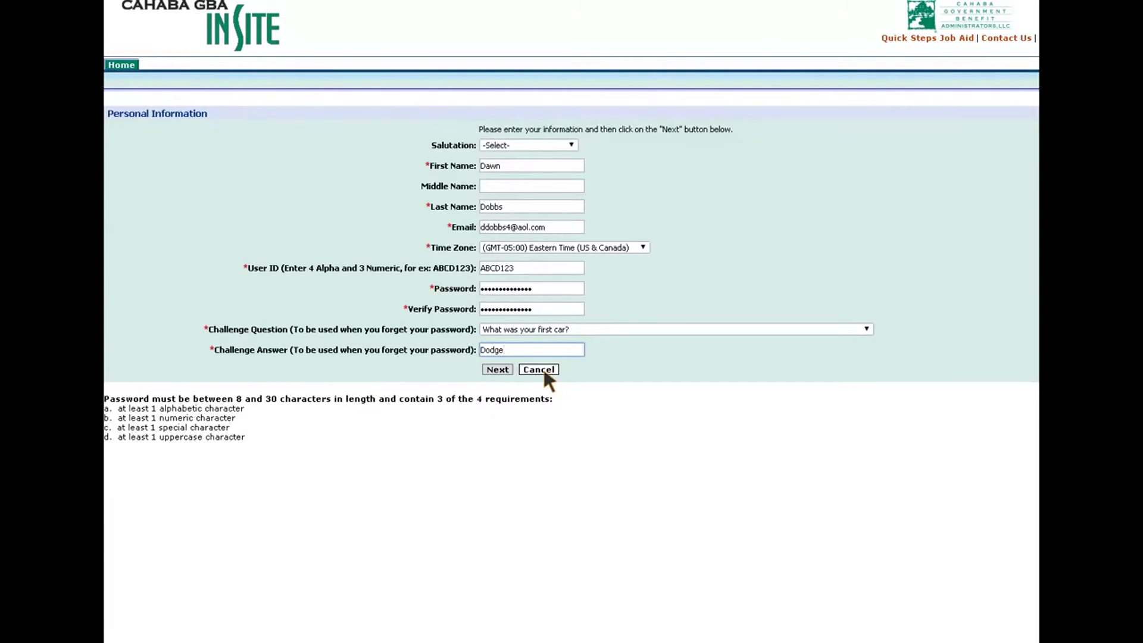
{"action": "left_click", "coordinate": [541, 370]}
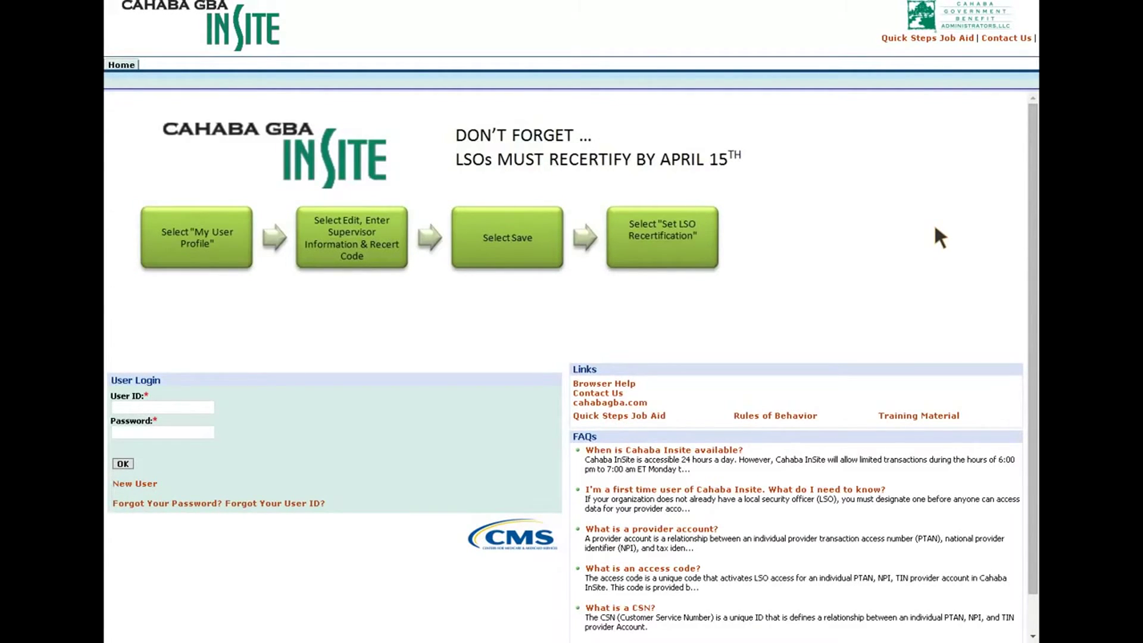
Step: Log in with the user ID and password, retyping the password before submitting with OK
{"action": "left_click", "coordinate": [157, 405]}
{"action": "type", "text": "aahc200"}
{"action": "key", "text": "Tab"}
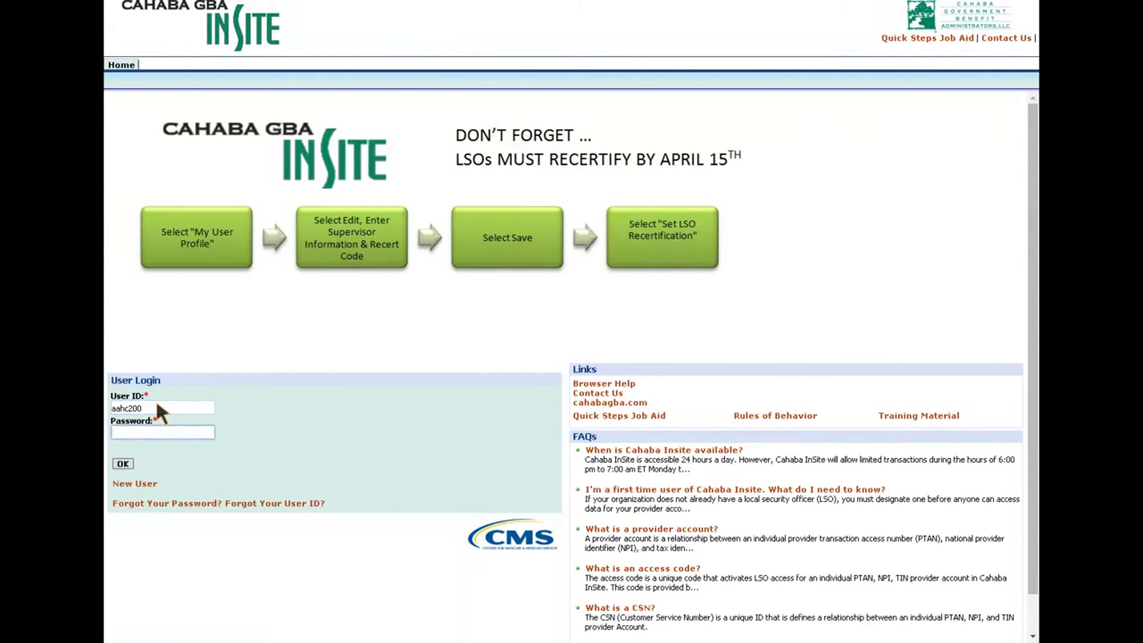
{"action": "type", "text": "•••••••••"}
{"action": "key", "text": "BackSpace"}
{"action": "key", "text": "BackSpace"}
{"action": "key", "text": "BackSpace"}
{"action": "key", "text": "BackSpace"}
{"action": "key", "text": "BackSpace"}
{"action": "key", "text": "BackSpace"}
{"action": "key", "text": "BackSpace"}
{"action": "key", "text": "BackSpace"}
{"action": "key", "text": "BackSpace"}
{"action": "key", "text": "BackSpace"}
{"action": "key", "text": "BackSpace"}
{"action": "key", "text": "BackSpace"}
{"action": "key", "text": "BackSpace"}
{"action": "type", "text": "•••••••••"}
{"action": "left_click", "coordinate": [122, 463]}
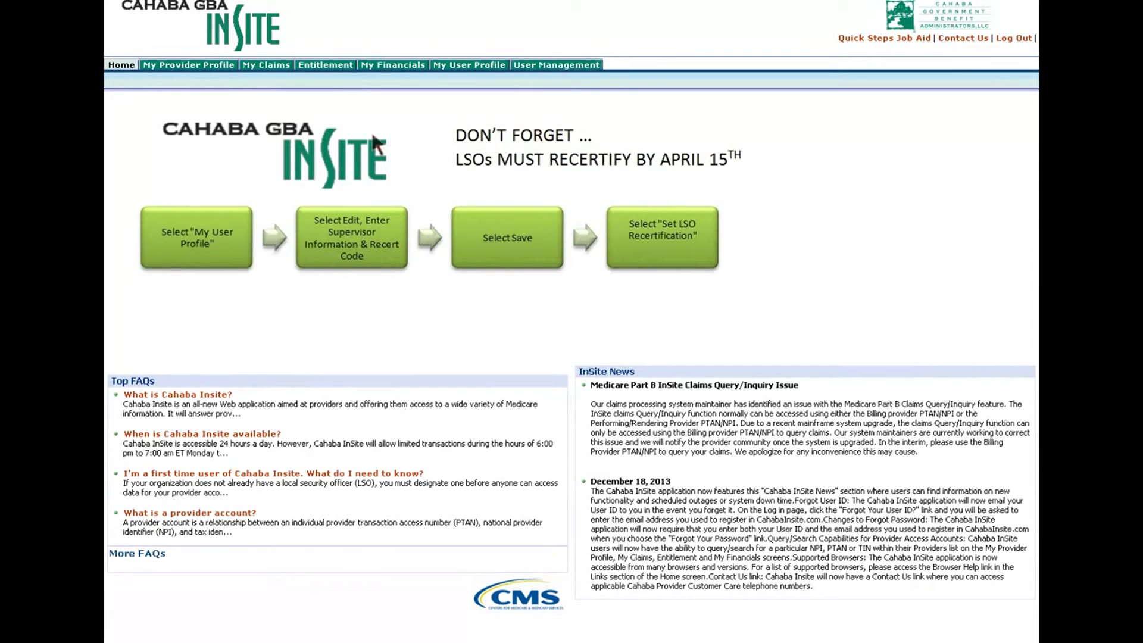
Step: Query the provider profiles to list ATHENS HEART CENTER PC, then view its two system access records
{"action": "left_click", "coordinate": [191, 66]}
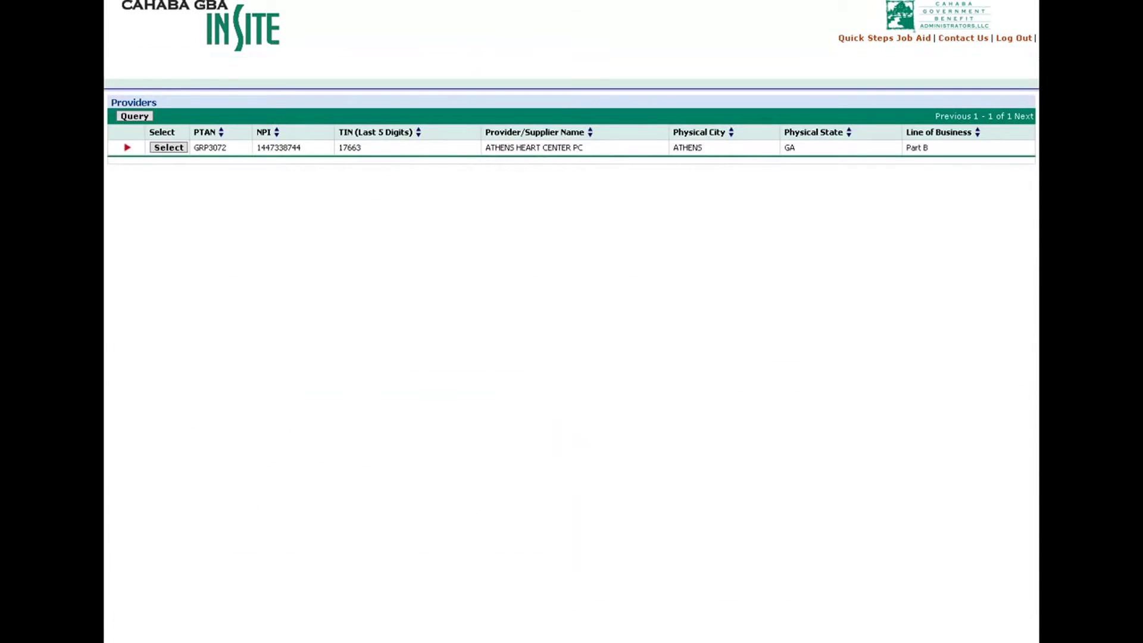
{"action": "left_click", "coordinate": [131, 117]}
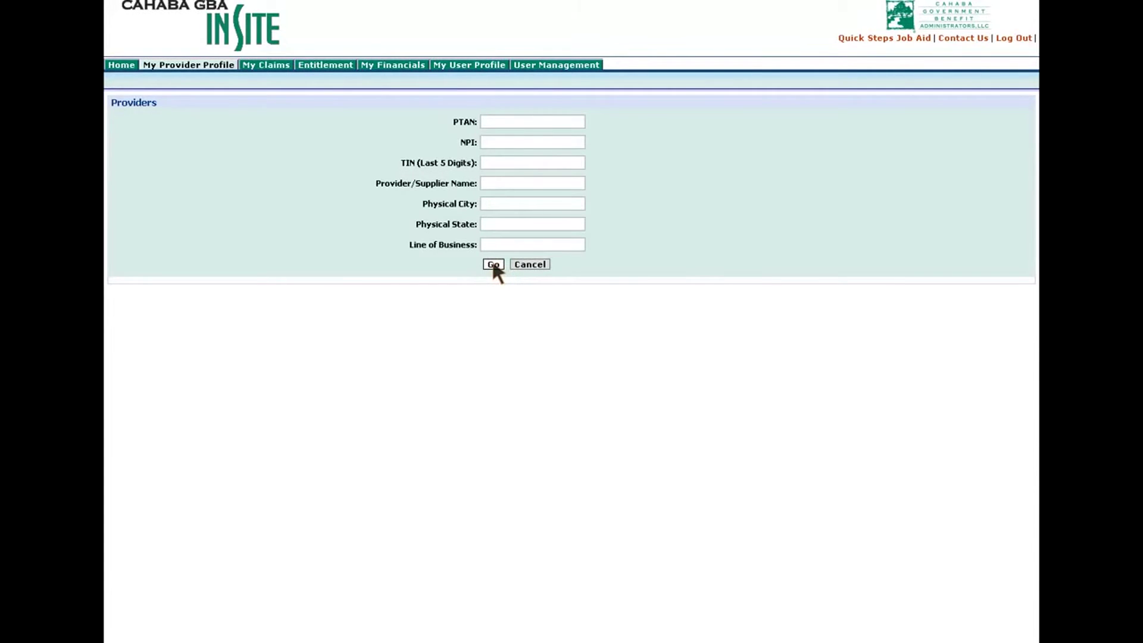
{"action": "left_click", "coordinate": [530, 265]}
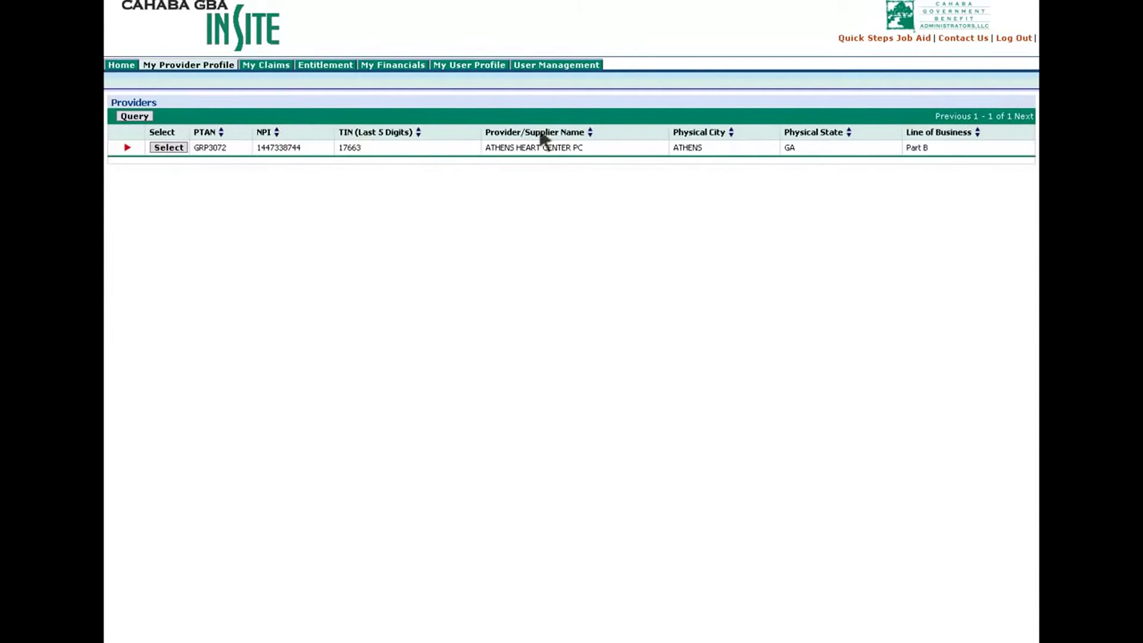
{"action": "left_click", "coordinate": [473, 70]}
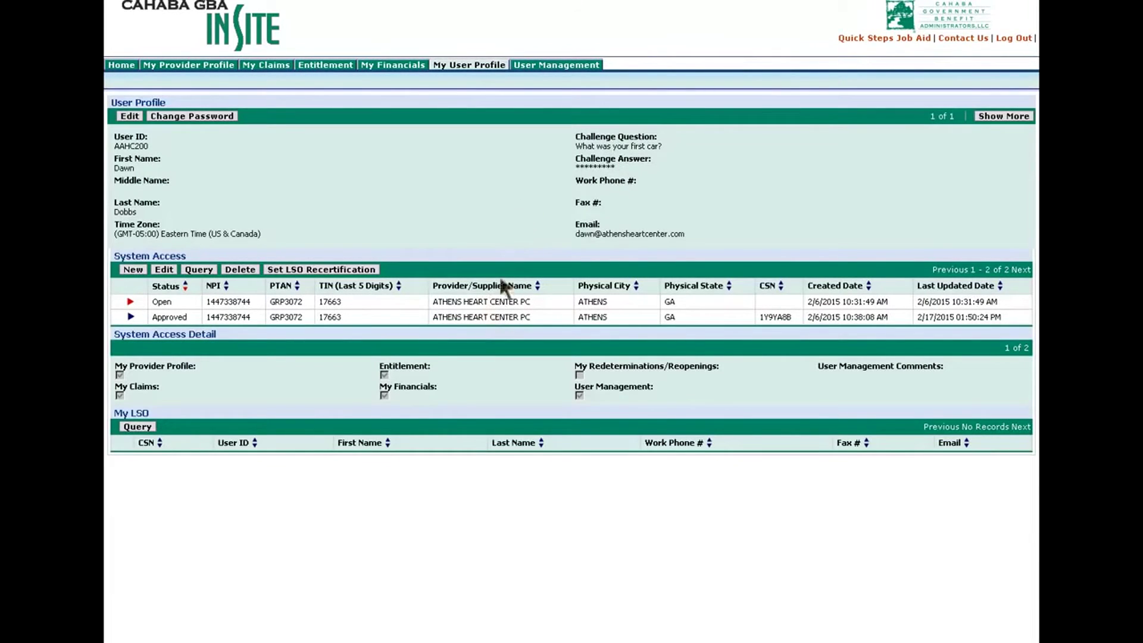
Step: Start a blank System Access request and expand its Line of Business choices
{"action": "left_click", "coordinate": [134, 269]}
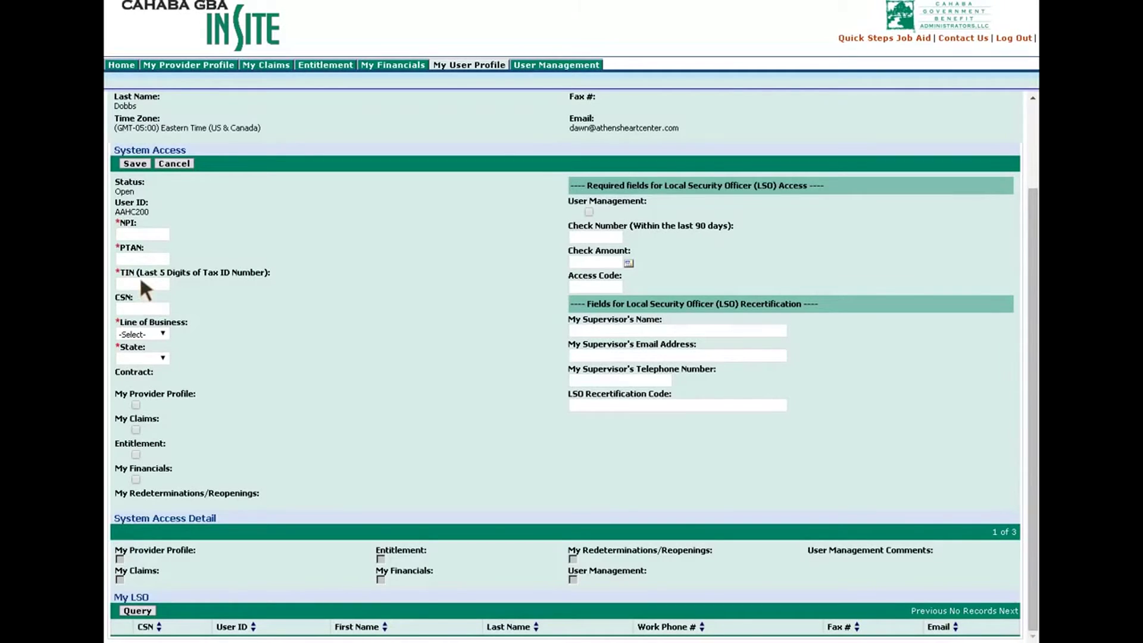
{"action": "left_click", "coordinate": [161, 332]}
Step: Close the Line of Business list and cancel the System Access request without saving
{"action": "left_click", "coordinate": [274, 364]}
{"action": "left_click", "coordinate": [170, 164]}
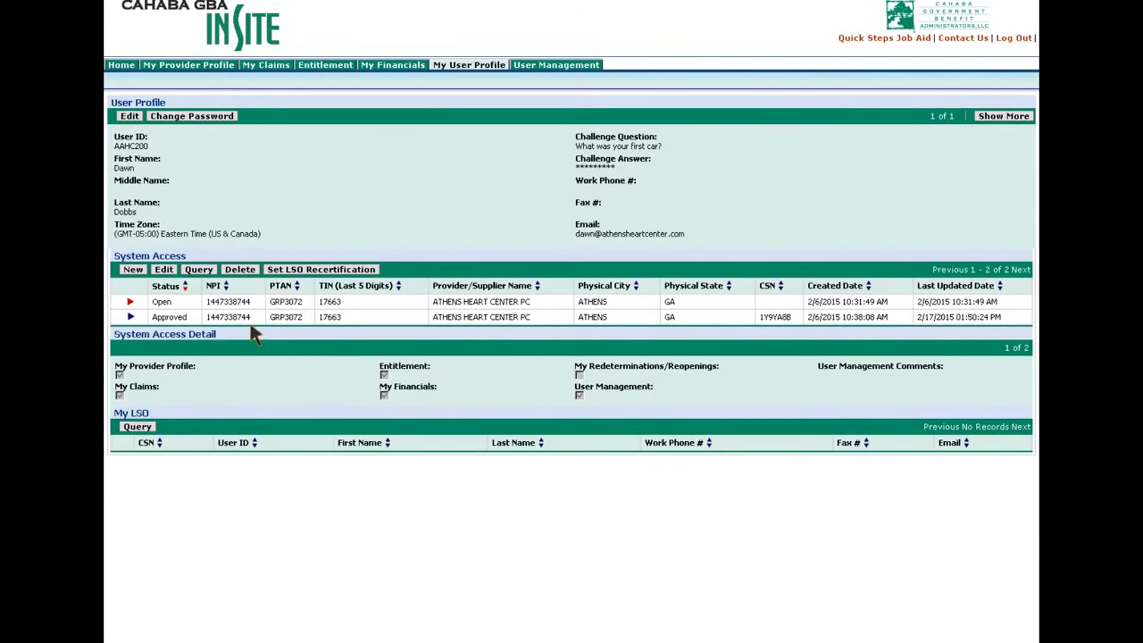
Step: View the Approved system access record's details, then go to the Entitlement page
{"action": "left_click", "coordinate": [131, 318]}
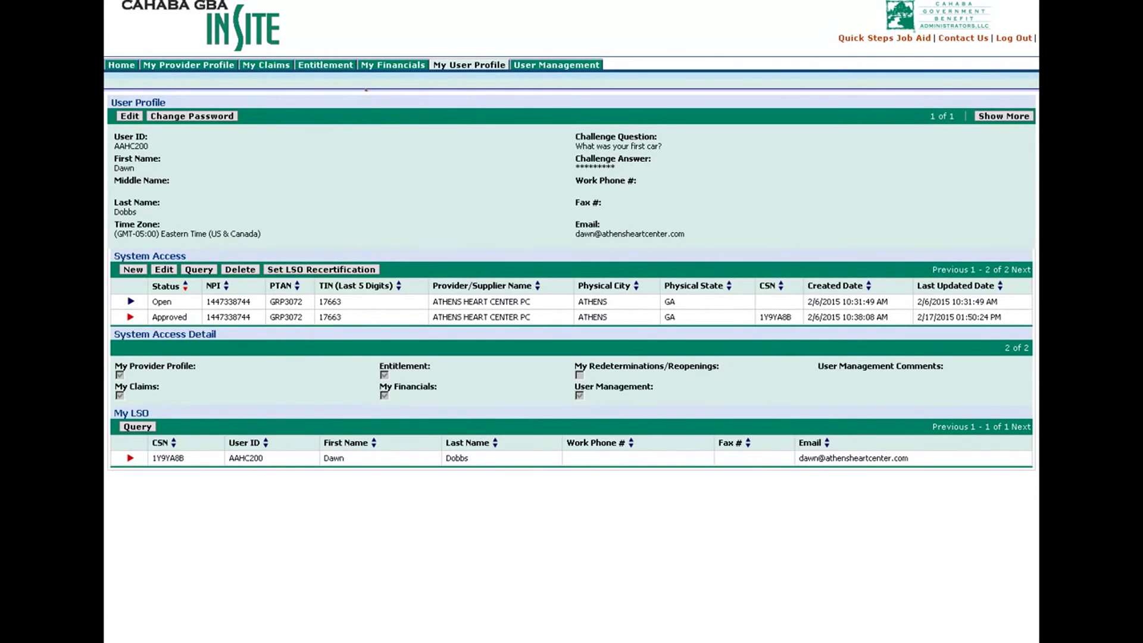
{"action": "left_click", "coordinate": [313, 68]}
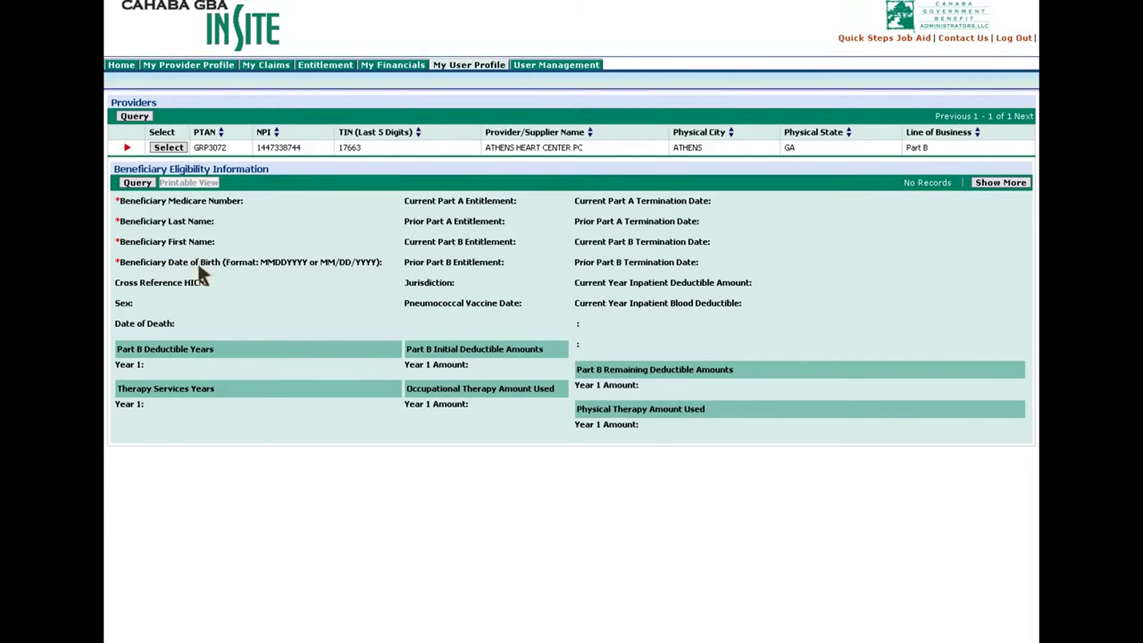
Step: Start a beneficiary eligibility query and enter the beneficiary's Medicare number, last name and first name
{"action": "left_click", "coordinate": [137, 184]}
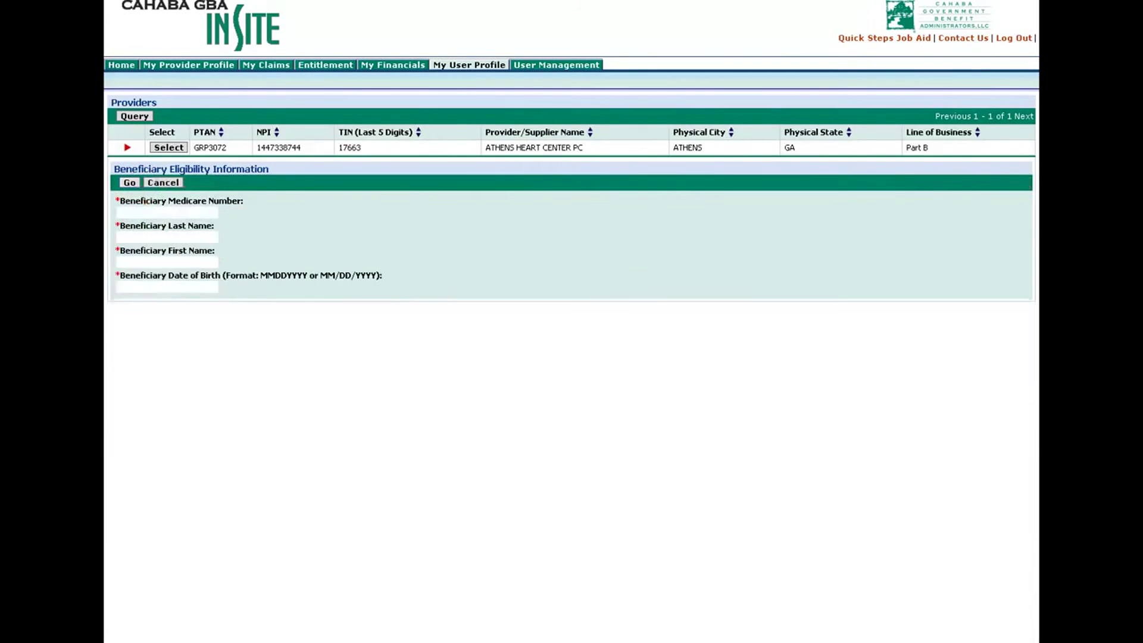
{"action": "left_click", "coordinate": [132, 213]}
{"action": "left_click", "coordinate": [124, 238]}
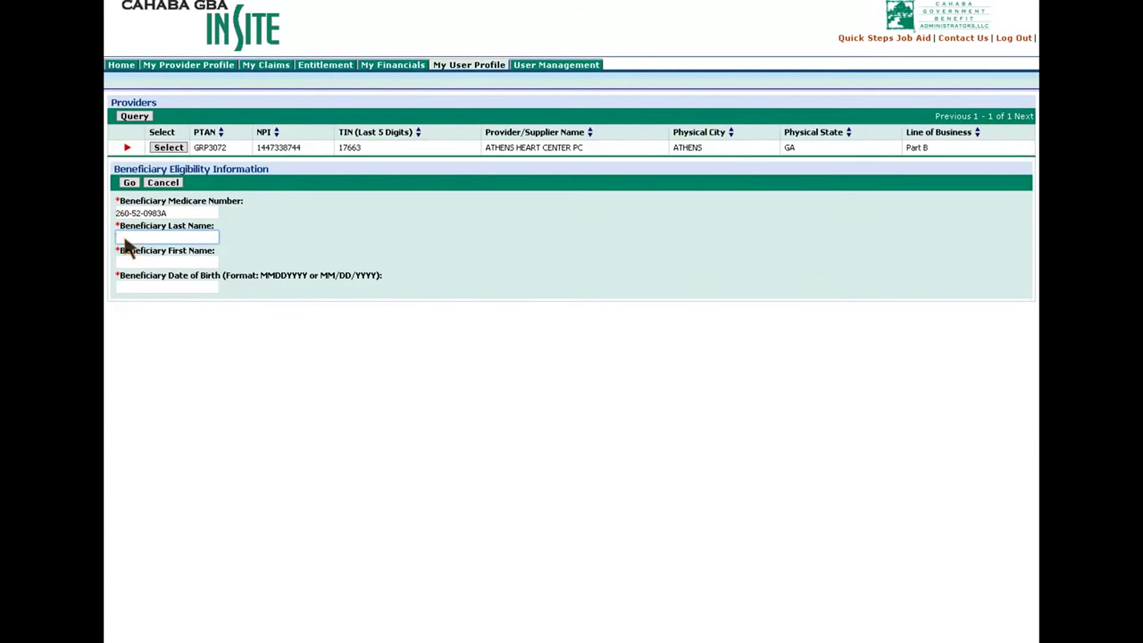
{"action": "key", "text": "Tab"}
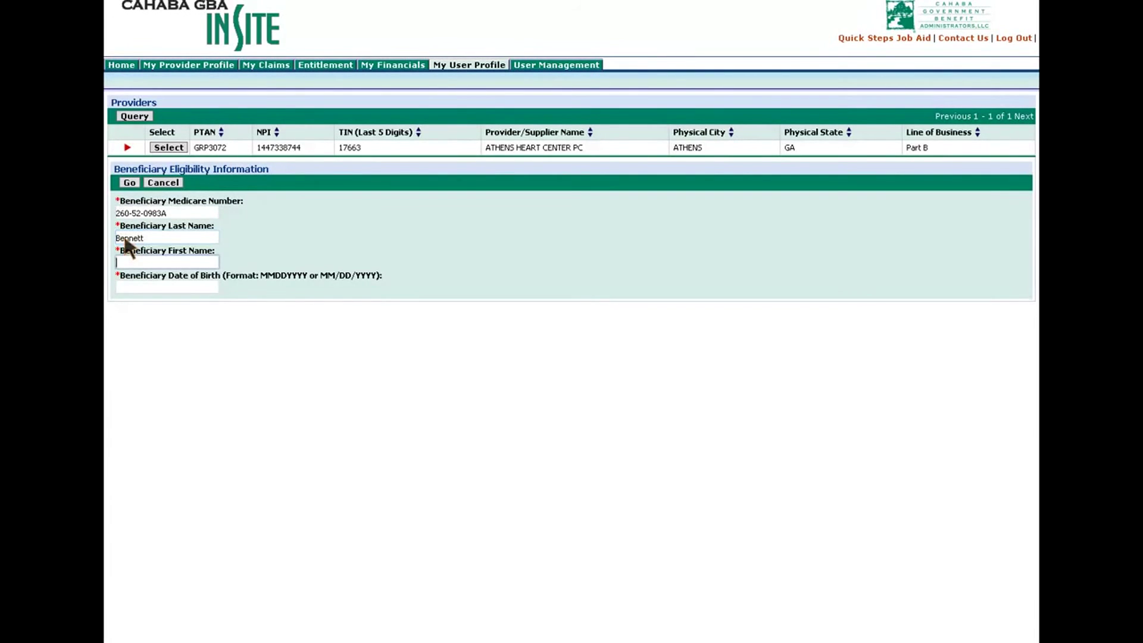
{"action": "left_click", "coordinate": [129, 290]}
Step: Submit the eligibility query and review results through preventive services and inpatient spell history
{"action": "left_click", "coordinate": [128, 183]}
{"action": "left_click", "coordinate": [129, 183]}
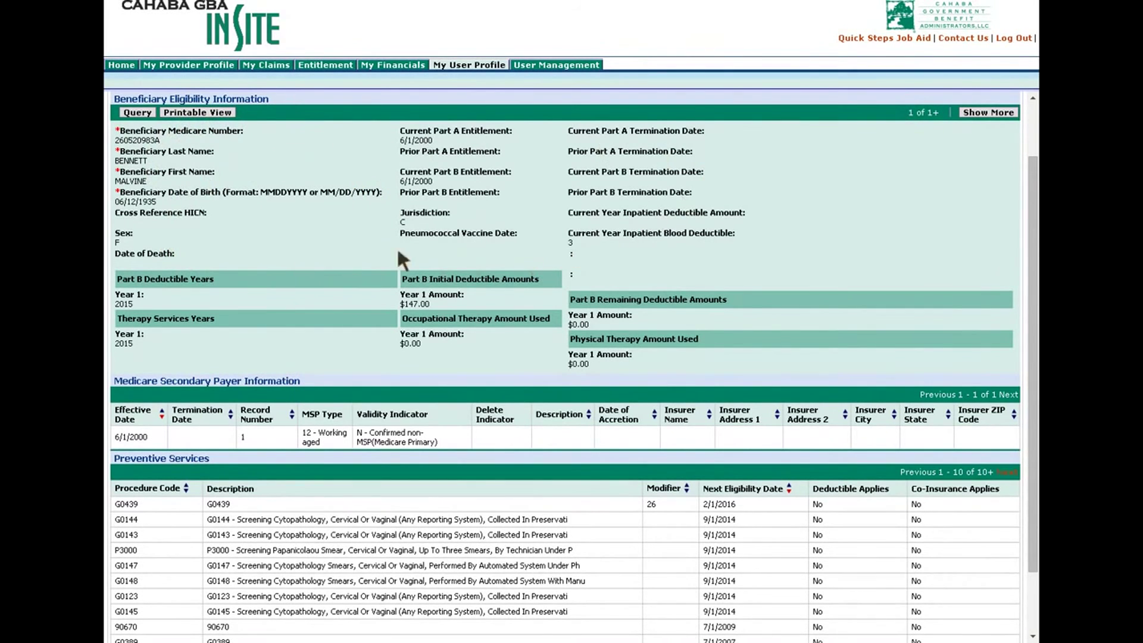
{"action": "scroll", "coordinate": [285, 319], "scroll_direction": "down", "scroll_amount": 2}
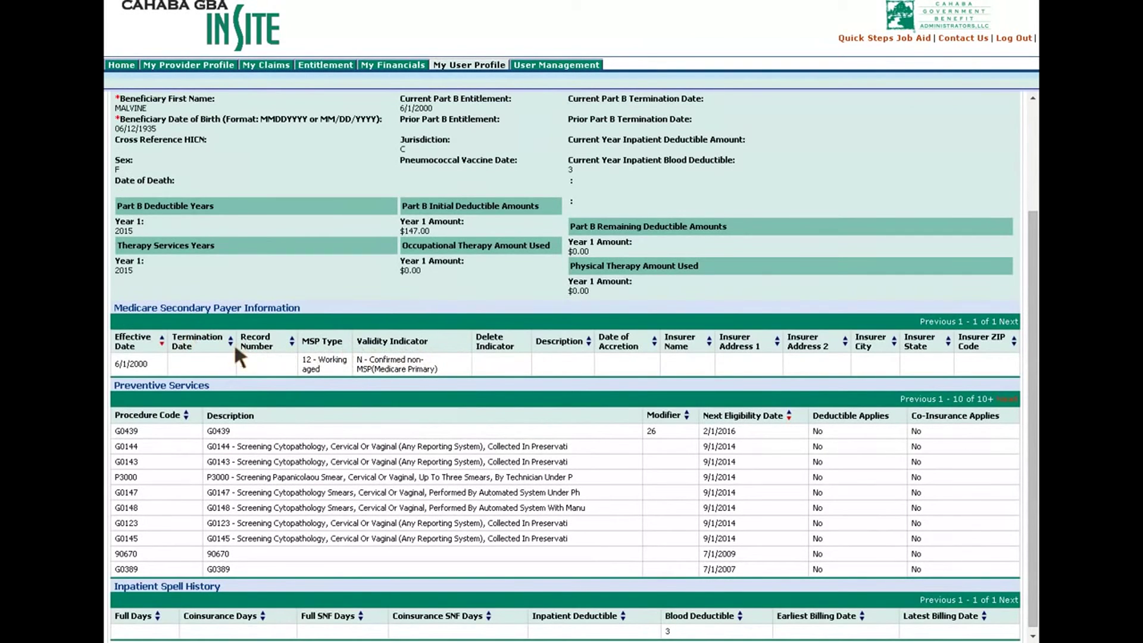
{"action": "scroll", "coordinate": [434, 512], "scroll_direction": "down", "scroll_amount": 1}
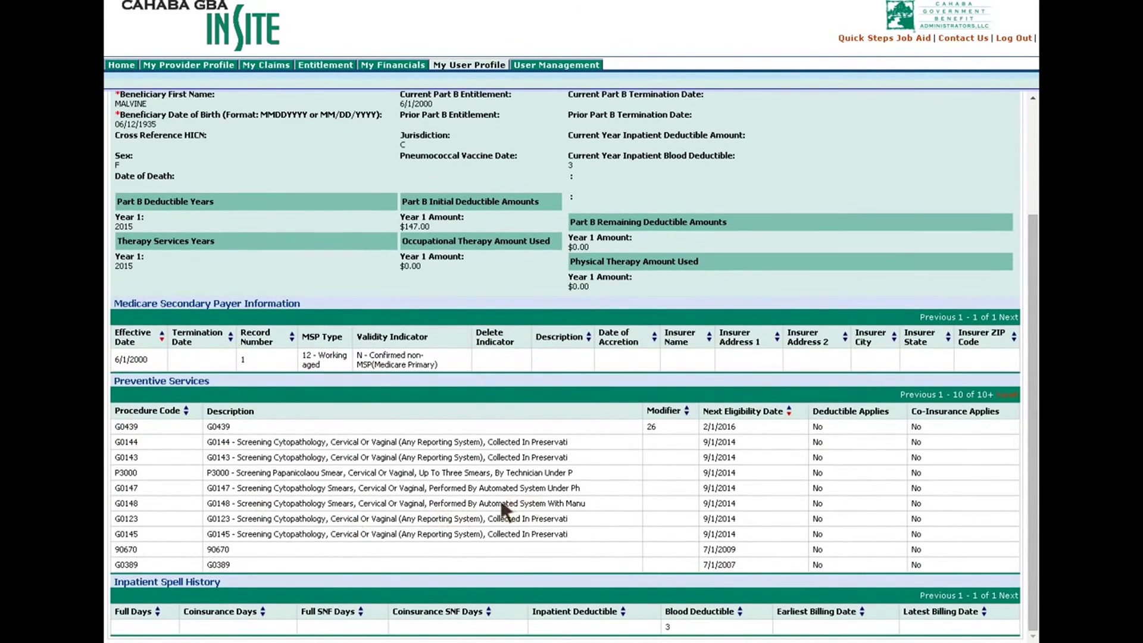